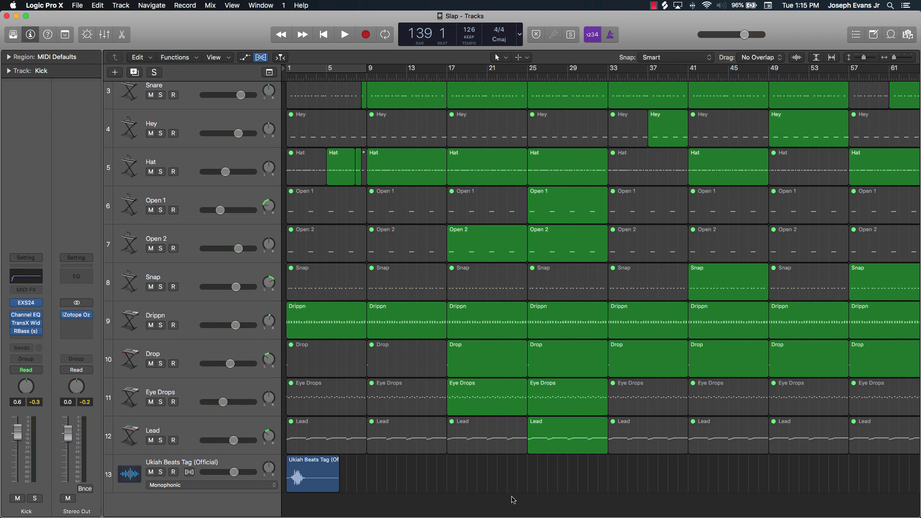
- Select the 808, Kick and Snare tracks in turn to inspect them, then deselect the regions
scroll(475, 422, "up", 4)
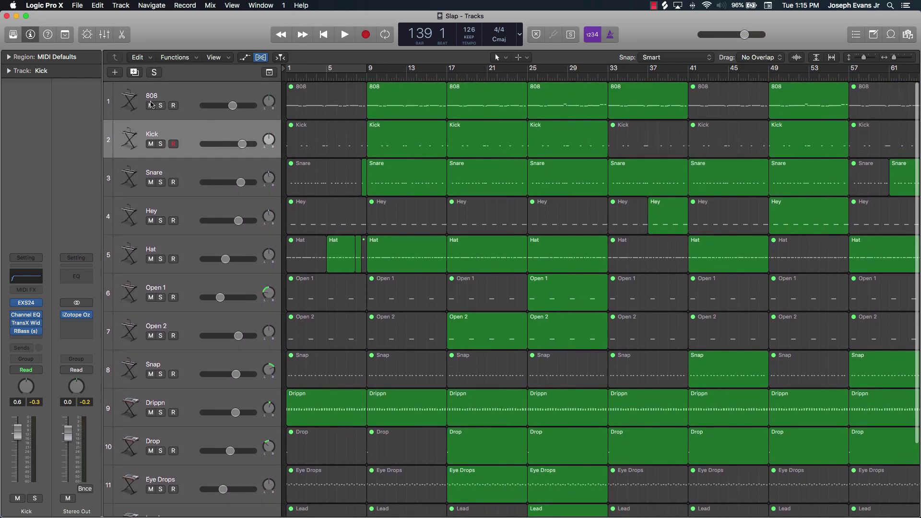
left_click(190, 96)
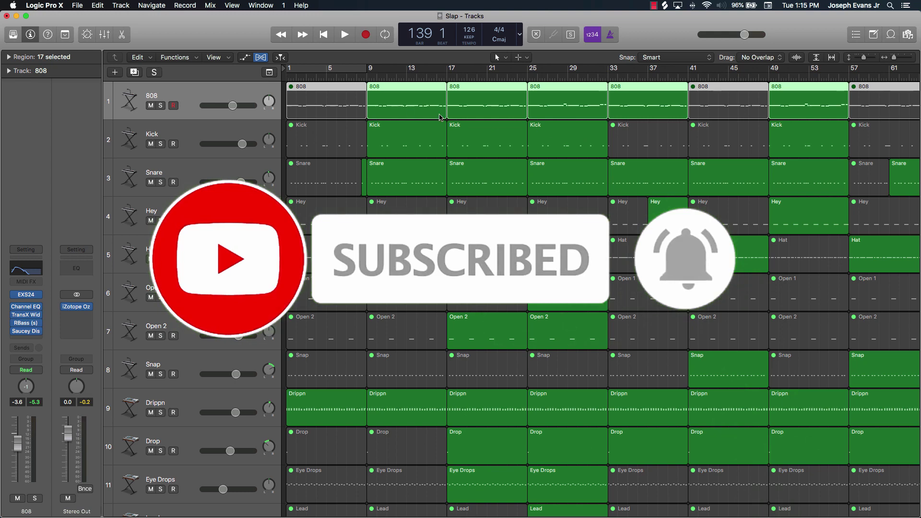
left_click(168, 151)
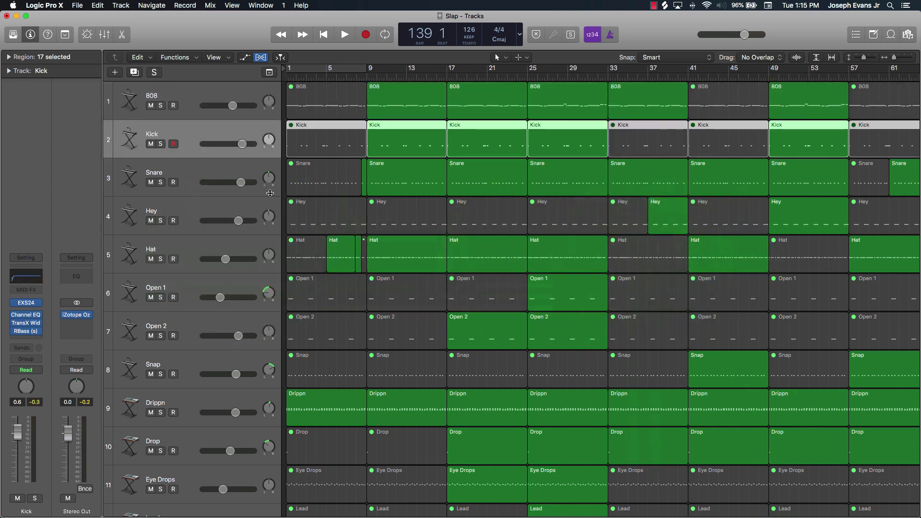
left_click(205, 175)
scroll(334, 419, "down", 4)
left_click(446, 484)
scroll(527, 446, "right", 15)
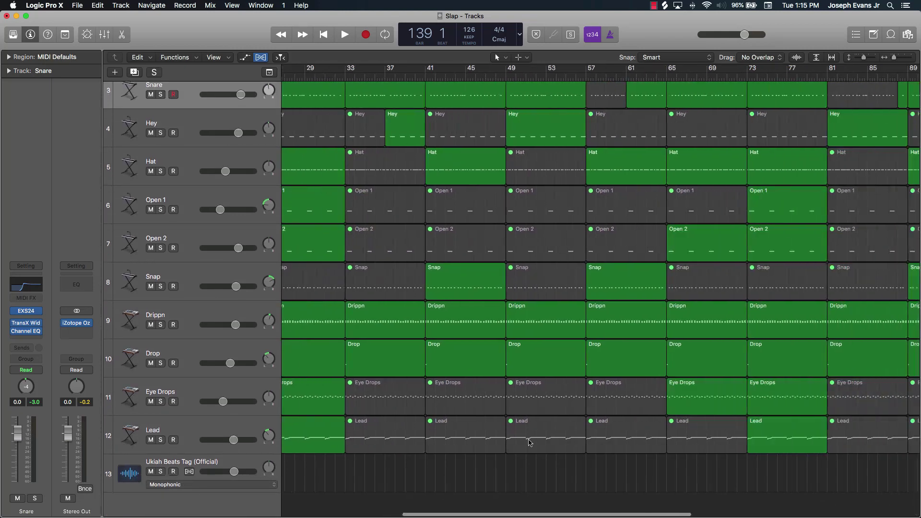
scroll(527, 435, "right", 7)
scroll(526, 430, "up", 3)
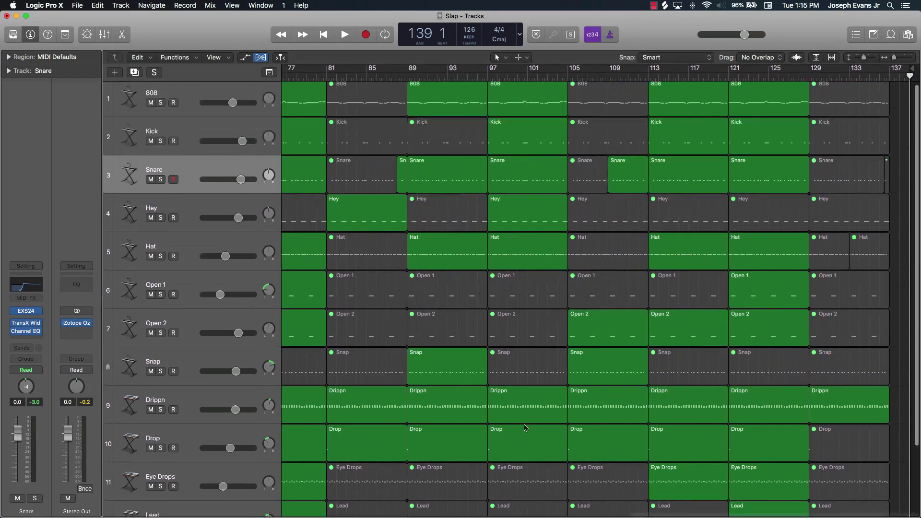
- Return the playhead to bar 1, then select and deselect the 808 track's regions
key("Return")
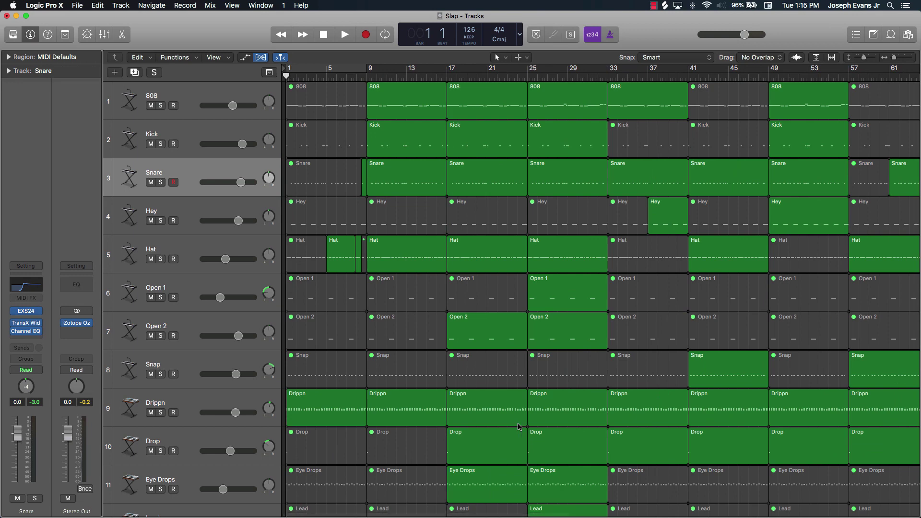
scroll(426, 232, "up", 1)
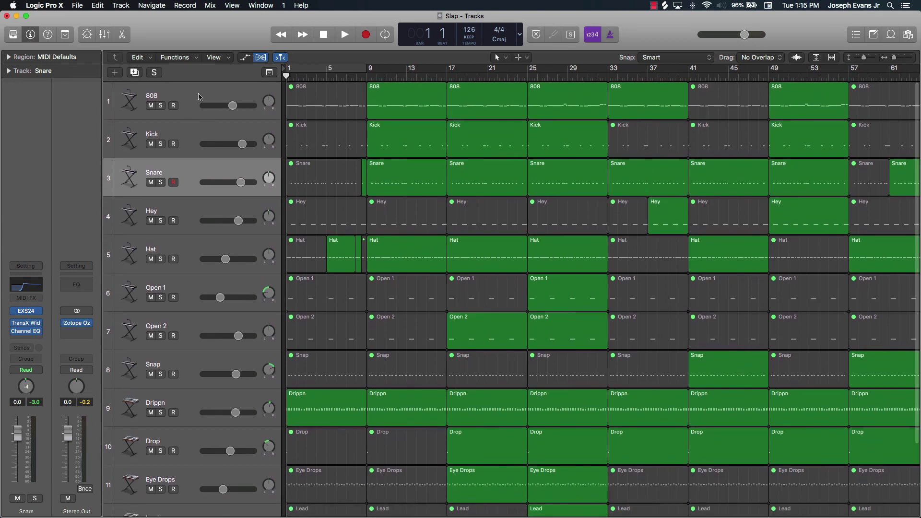
left_click(199, 96)
scroll(341, 177, "down", 4)
left_click(408, 487)
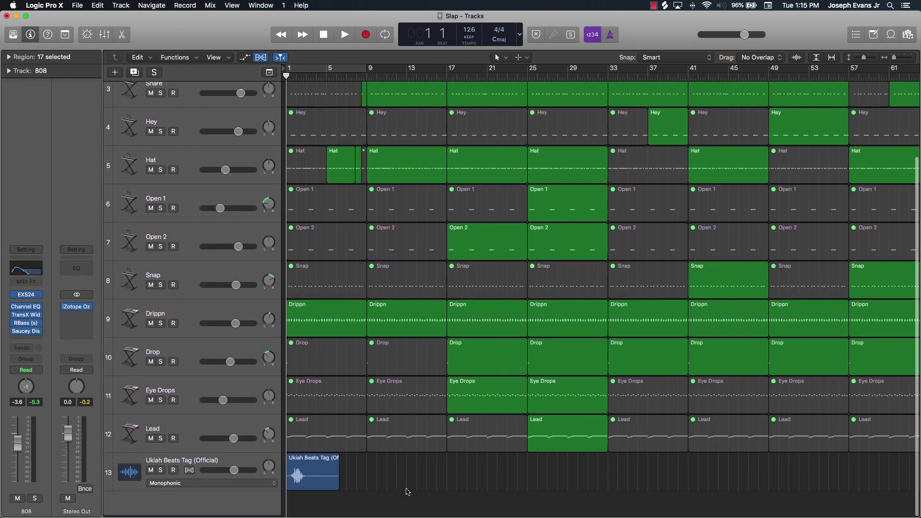
scroll(382, 425, "up", 3)
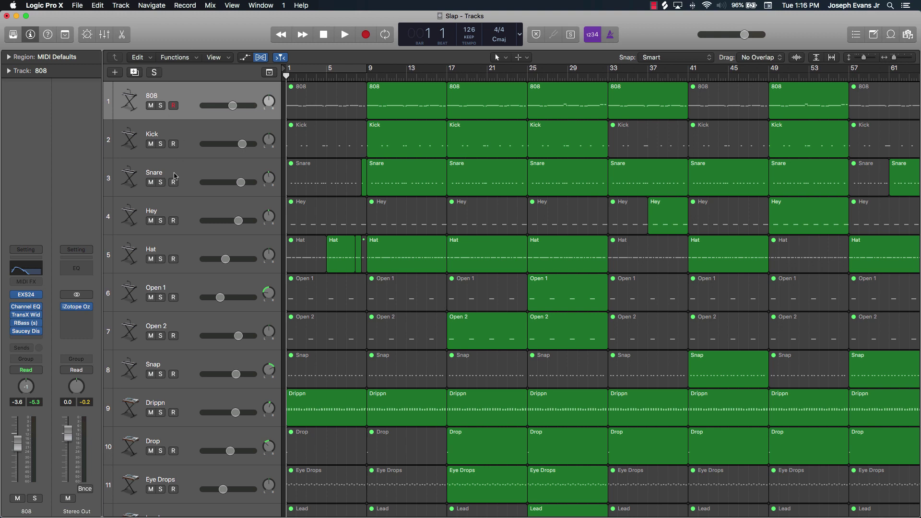
scroll(175, 176, "down", 3)
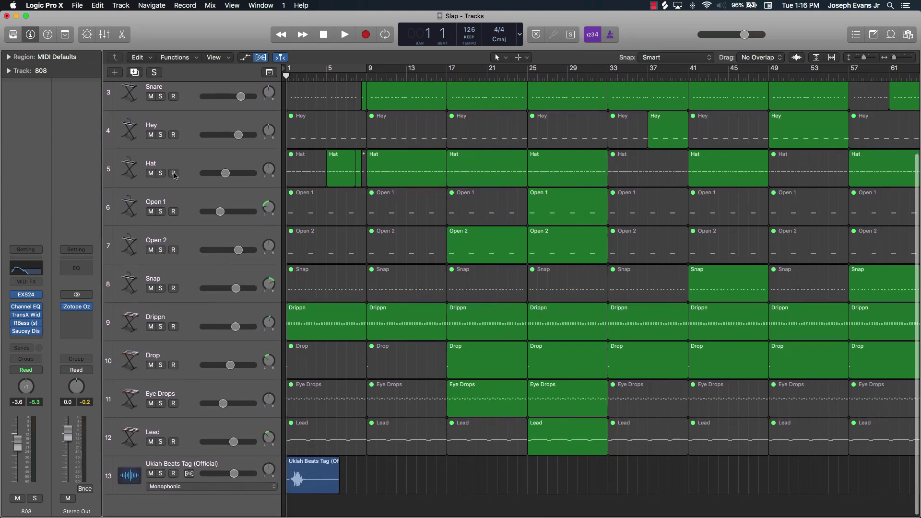
scroll(176, 172, "up", 4)
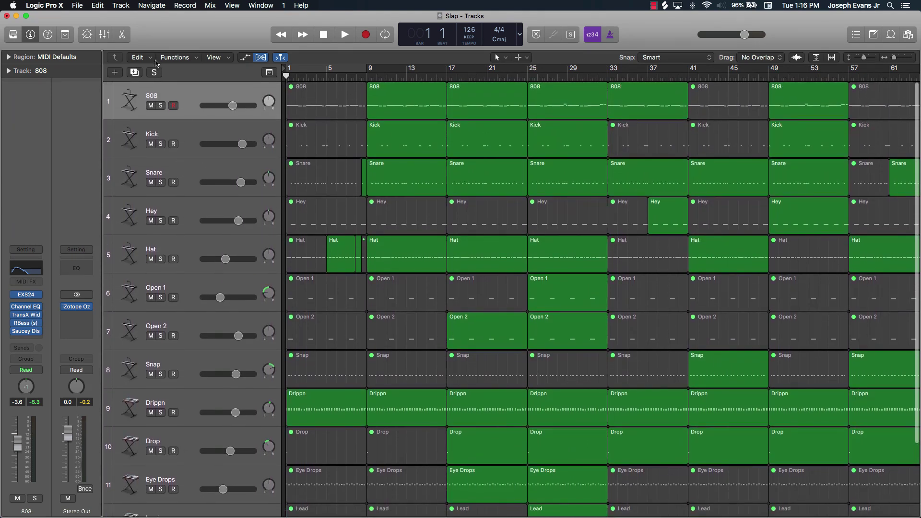
scroll(154, 461, "down", 4)
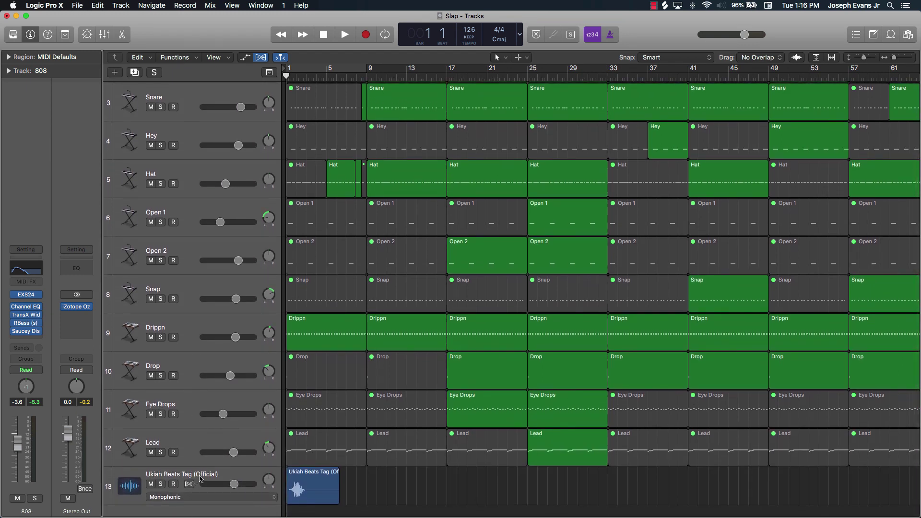
- Move Ukiah Beats Tag below Open 2 and Snap directly under Snare, then deselect
left_click_drag(199, 478, 205, 299)
scroll(192, 321, "up", 3)
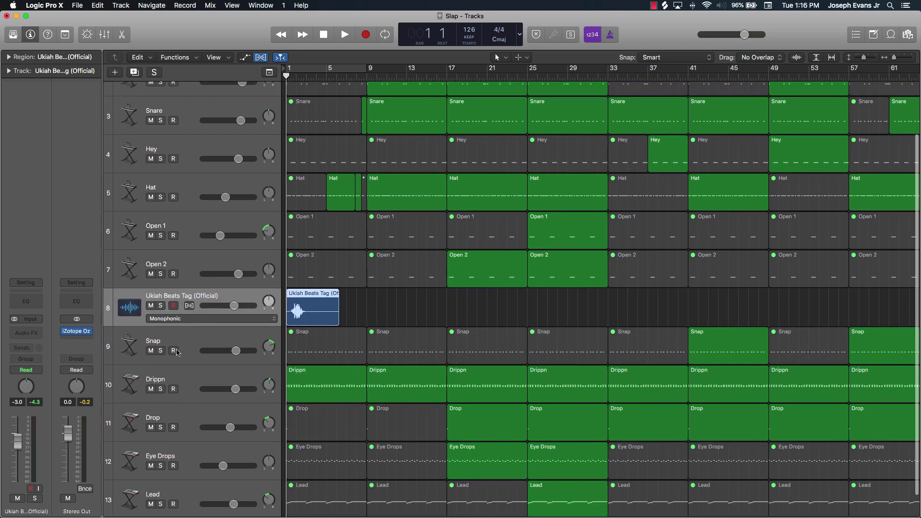
left_click_drag(186, 360, 189, 160)
scroll(179, 453, "down", 2)
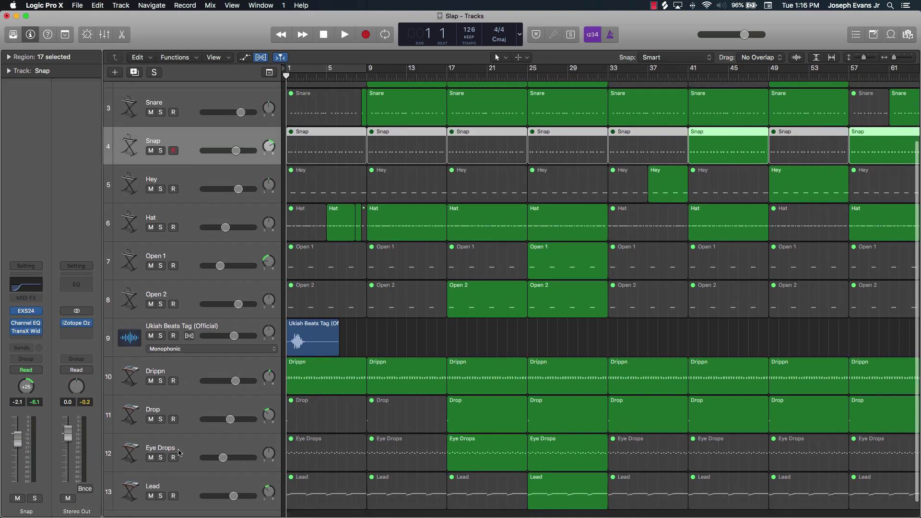
scroll(202, 350, "up", 4)
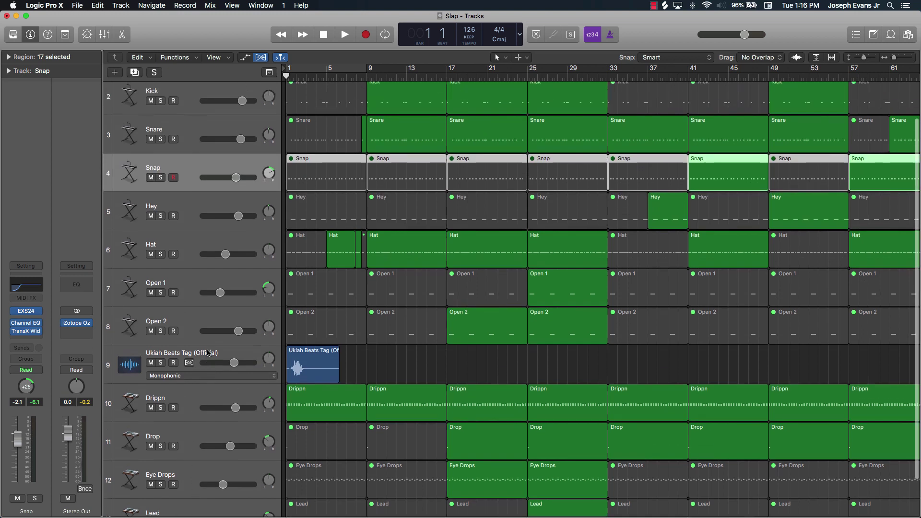
scroll(181, 312, "up", 1)
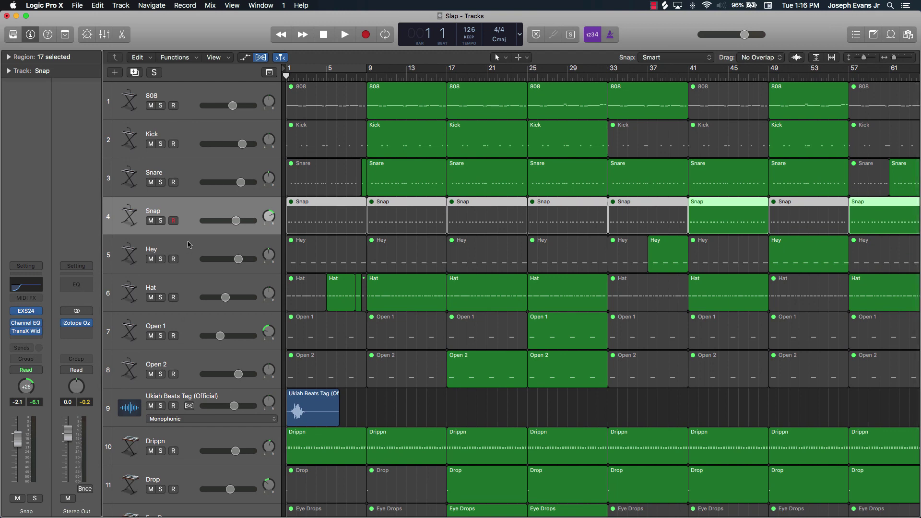
left_click(452, 412)
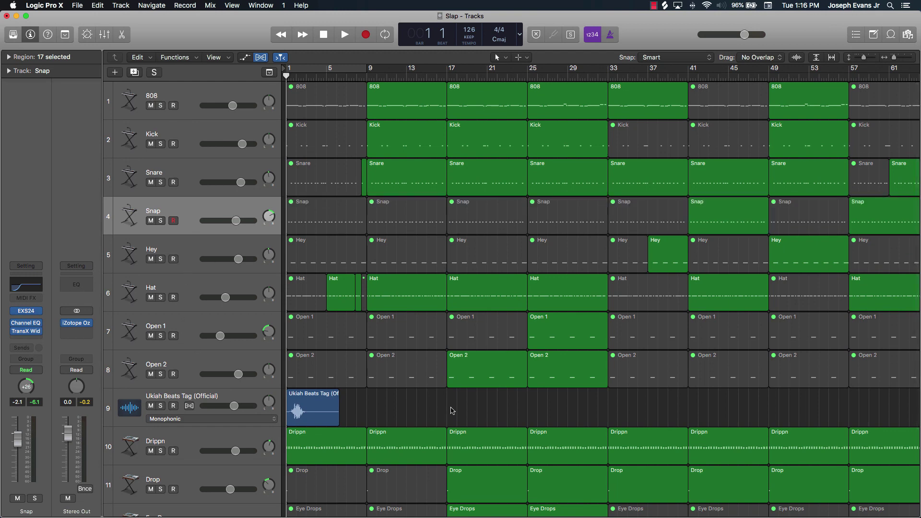
scroll(361, 323, "down", 5)
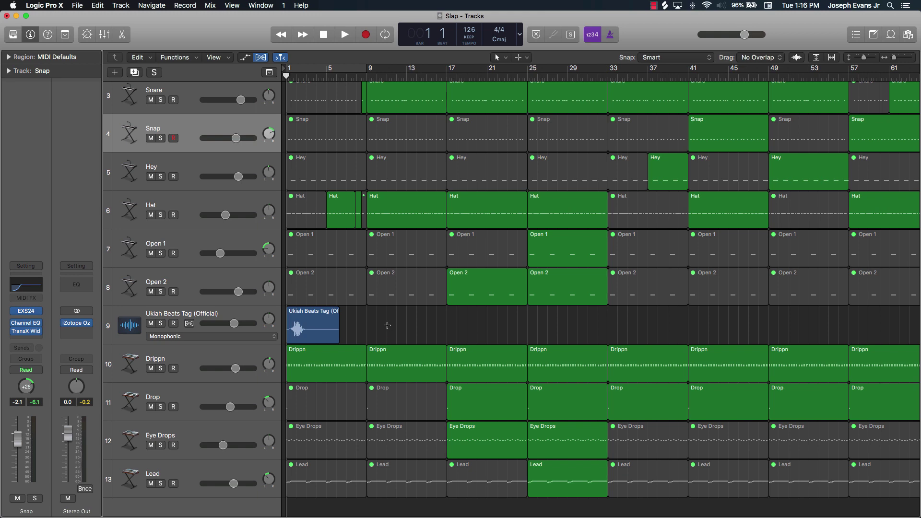
- Bring up the All Tracks as Audio Files export from the File > Export menu
key("super+s")
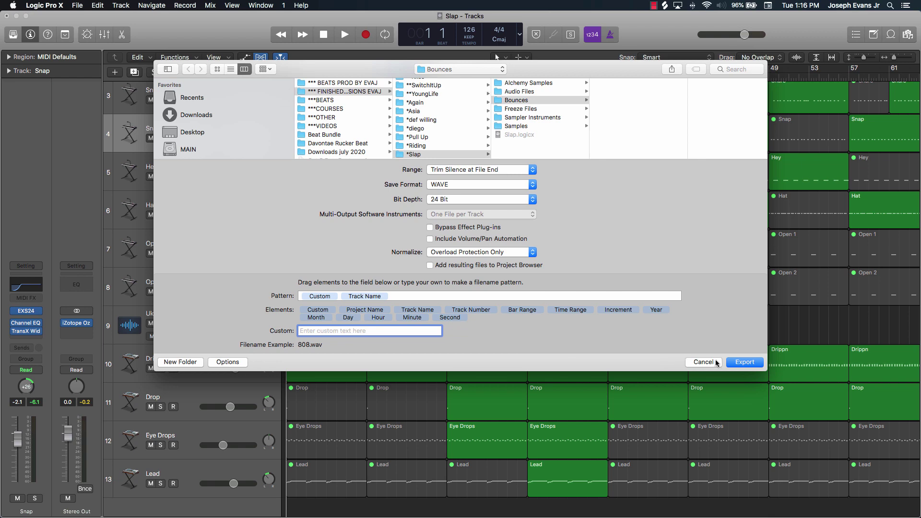
left_click(717, 362)
left_click(78, 6)
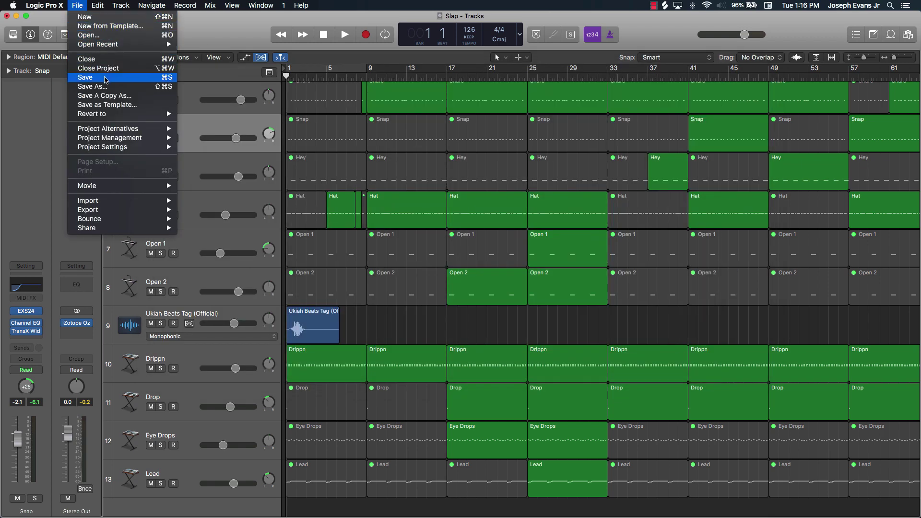
mouse_move(121, 213)
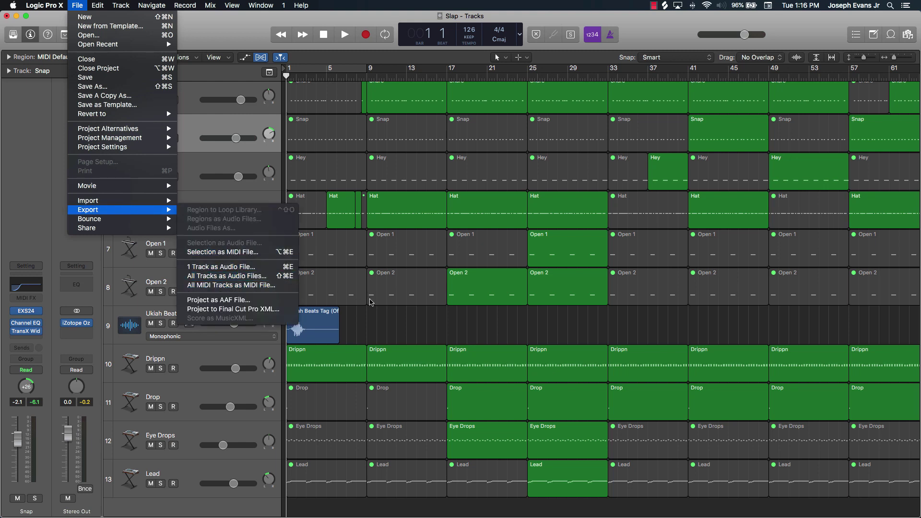
left_click(379, 316)
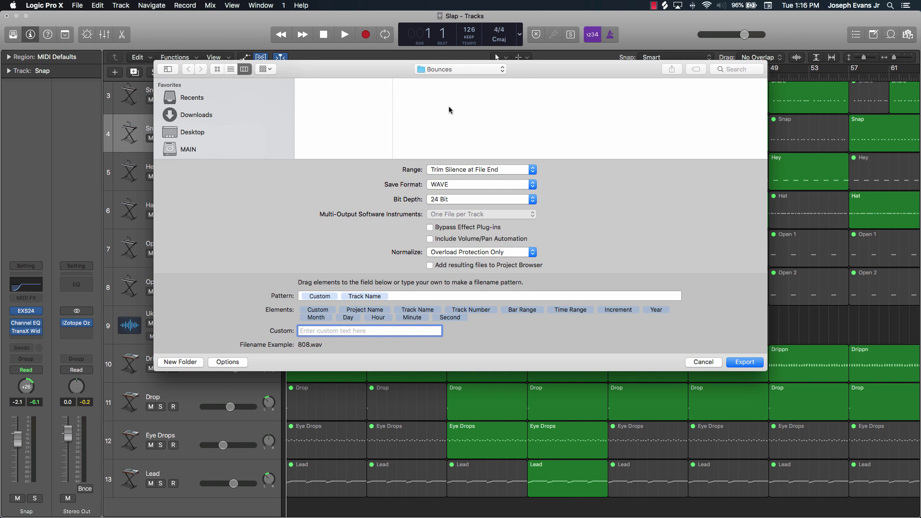
- Choose the iCloud Desktop folder as the export location
scroll(234, 125, "down", 5)
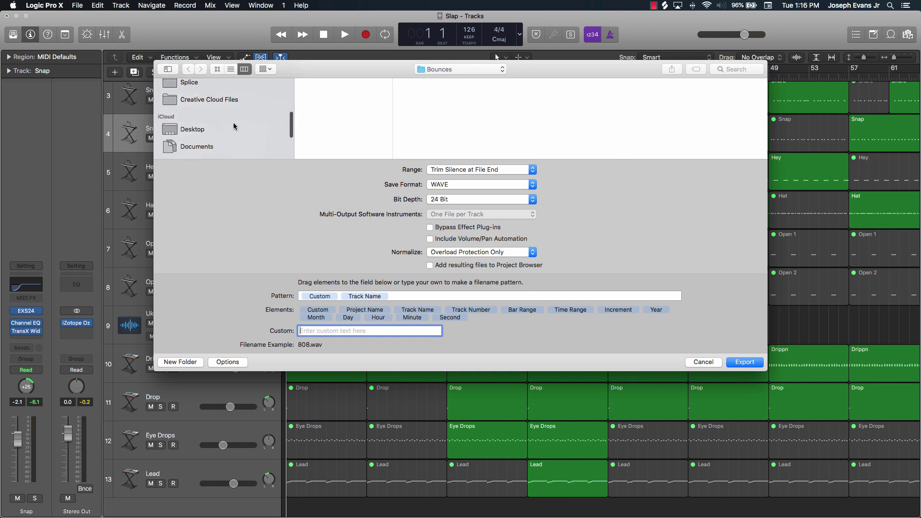
left_click(204, 127)
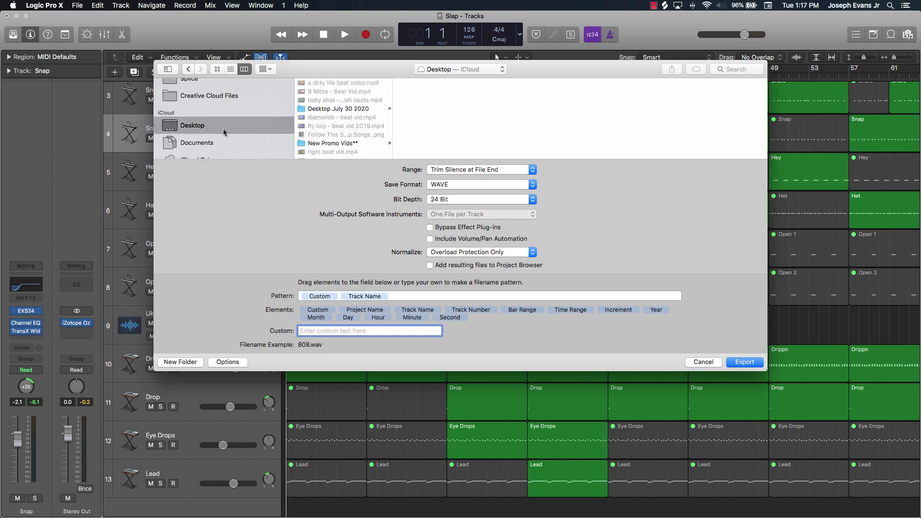
scroll(359, 130, "down", 2)
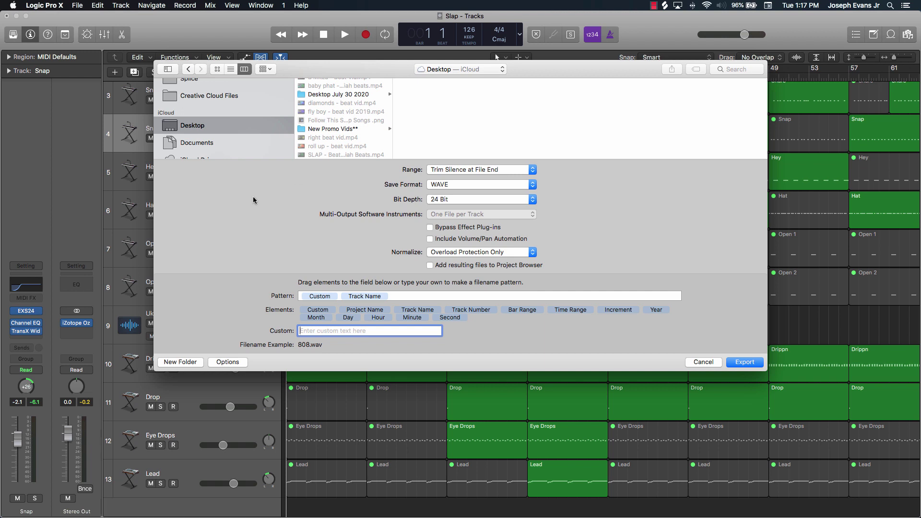
- Create a new folder 'Slap - Trackout - BPM 126 - Ukiah Beats' as destination and view the Range choices
left_click(175, 362)
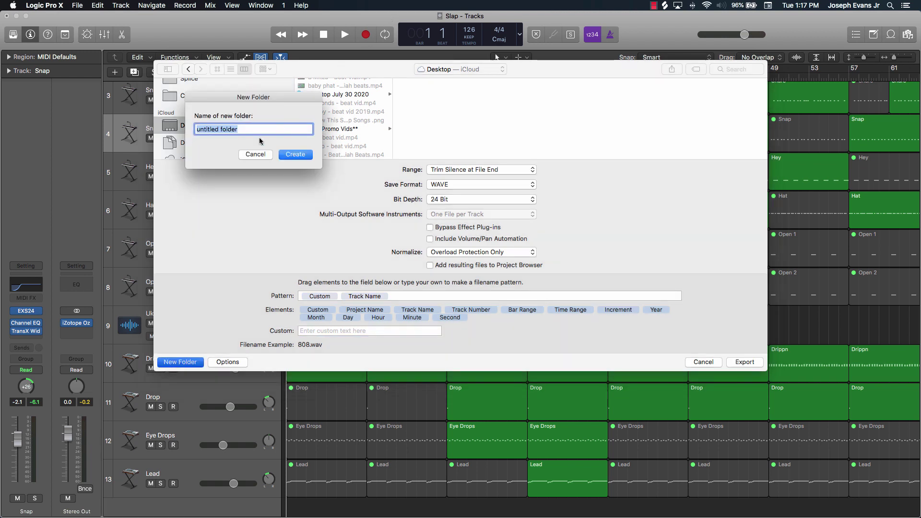
type("Sl")
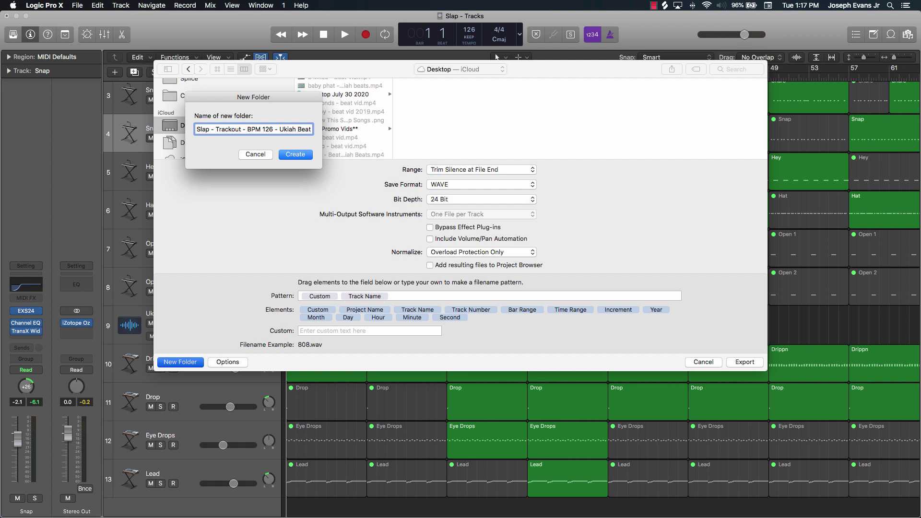
type("s")
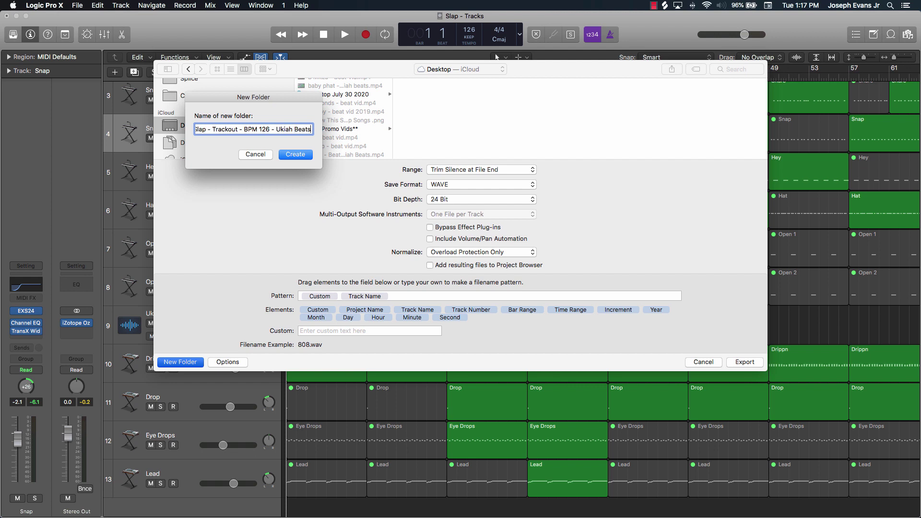
left_click(307, 156)
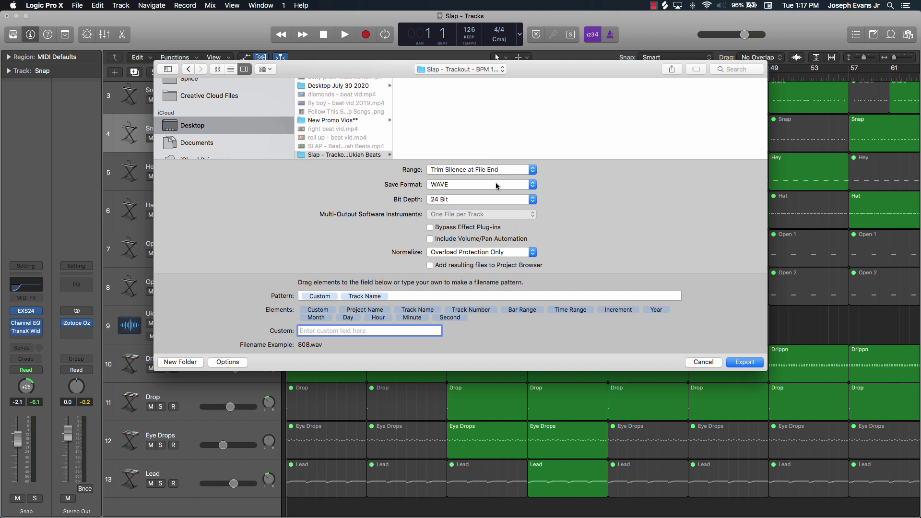
left_click(503, 166)
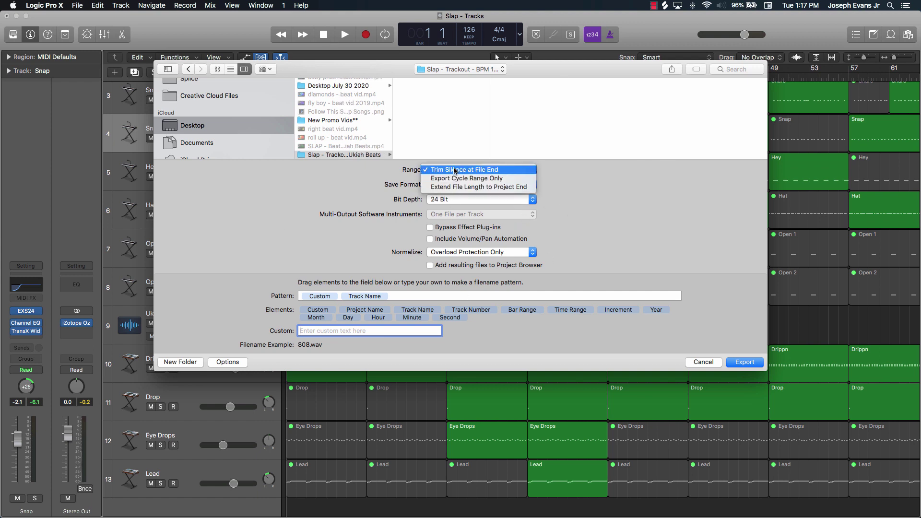
left_click(486, 171)
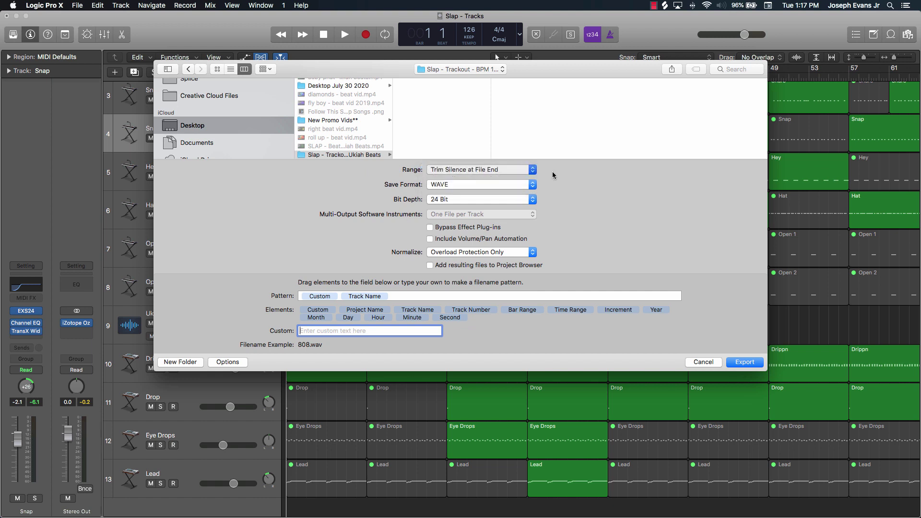
left_click(474, 171)
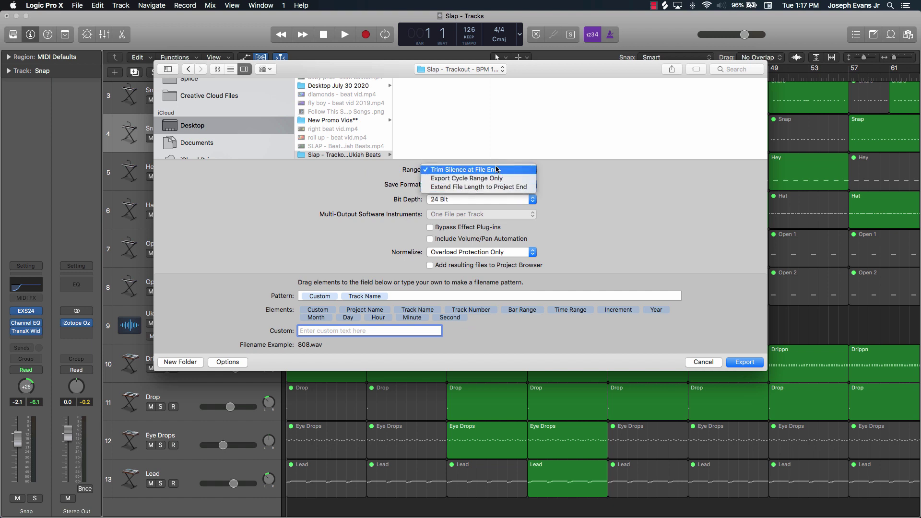
left_click(579, 194)
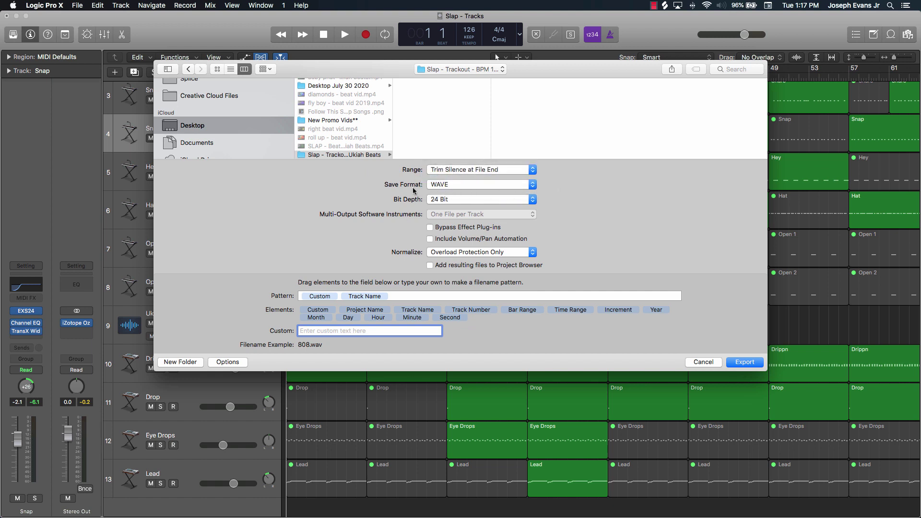
left_click(442, 187)
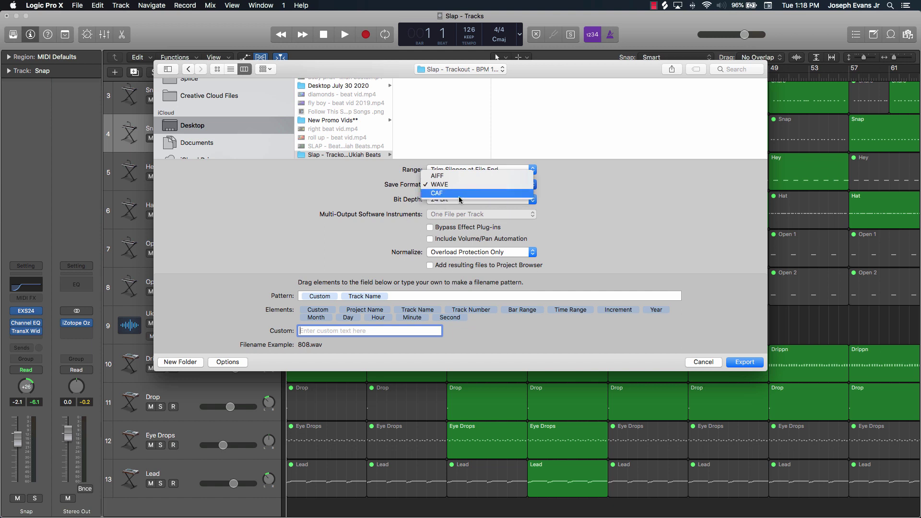
left_click(456, 185)
left_click(444, 202)
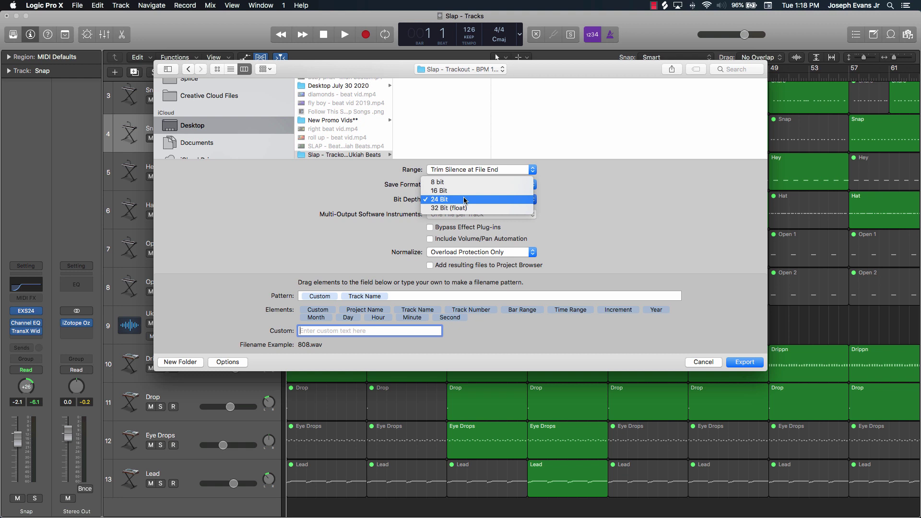
left_click(465, 200)
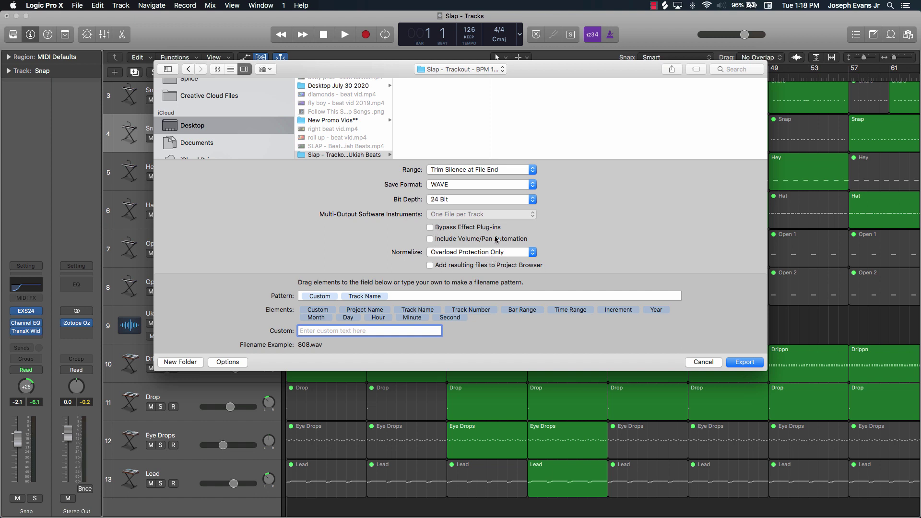
left_click(429, 227)
left_click(430, 228)
left_click(431, 229)
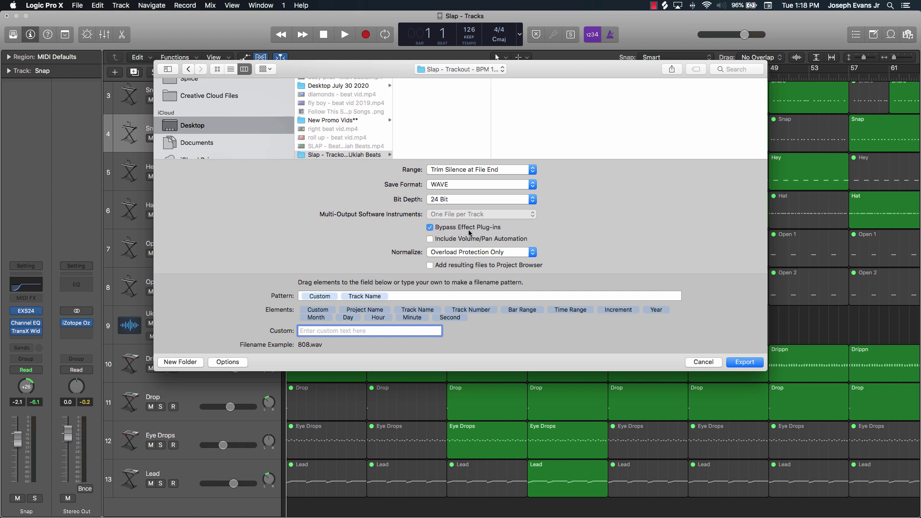
left_click(431, 228)
left_click(470, 254)
left_click(469, 254)
left_click_drag(328, 297, 368, 301)
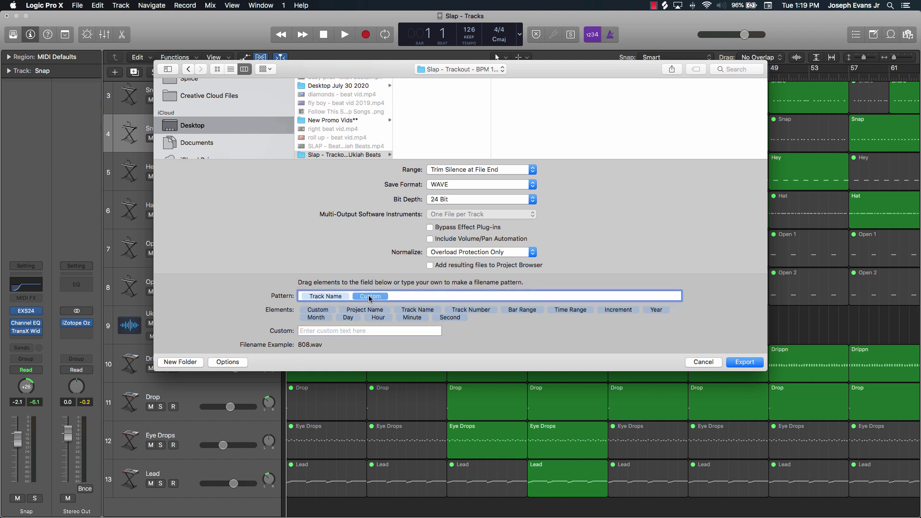
key("BackSpace")
left_click_drag(288, 73, 470, 73)
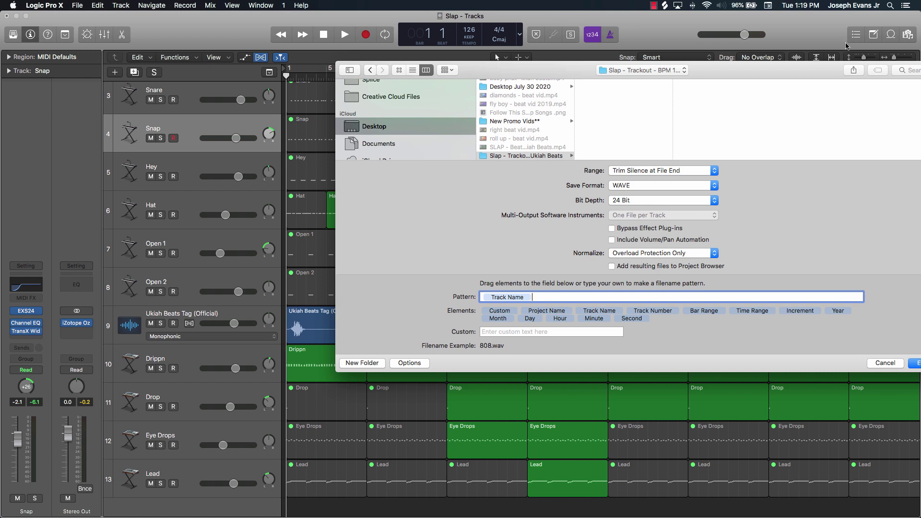
left_click_drag(566, 72, 471, 75)
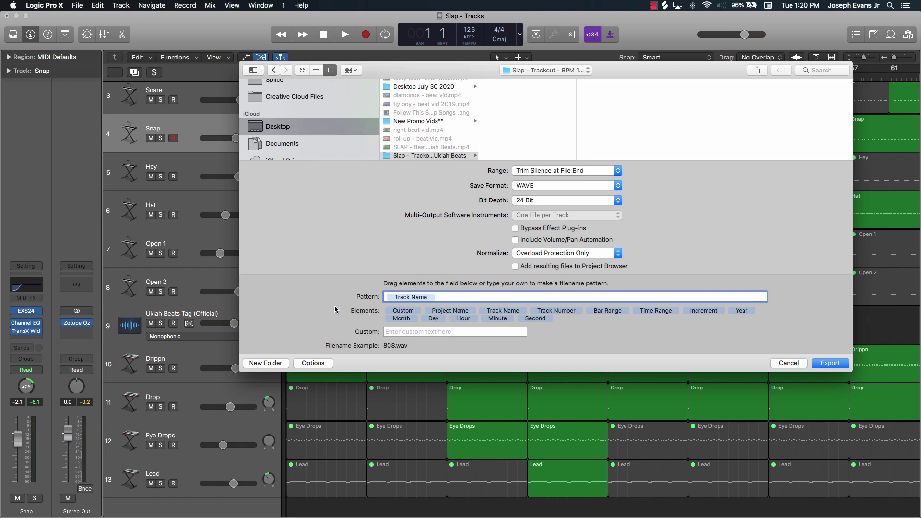
left_click(410, 313)
mouse_move(409, 313)
left_mouse_down()
mouse_move(456, 301)
mouse_move(400, 300)
left_mouse_up()
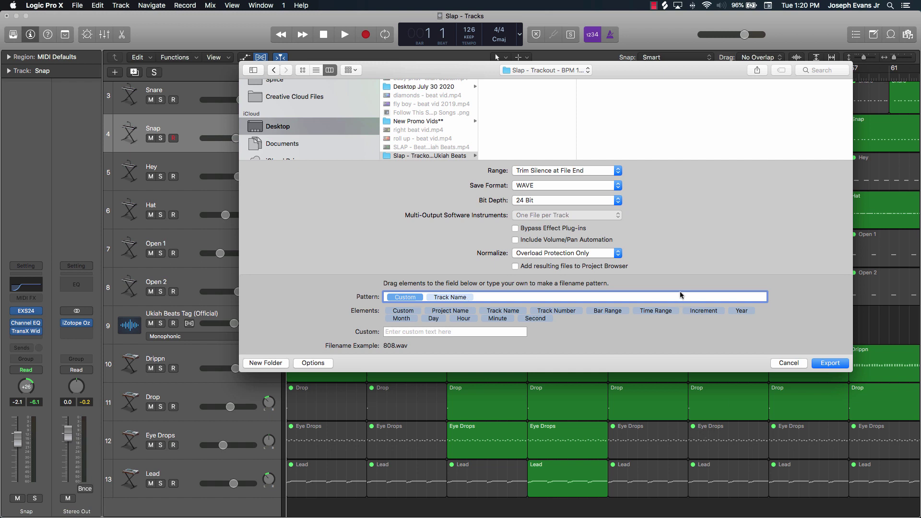
- Enter 'Slap (UkiahBeats.com) -' as the custom file name text
left_click(403, 332)
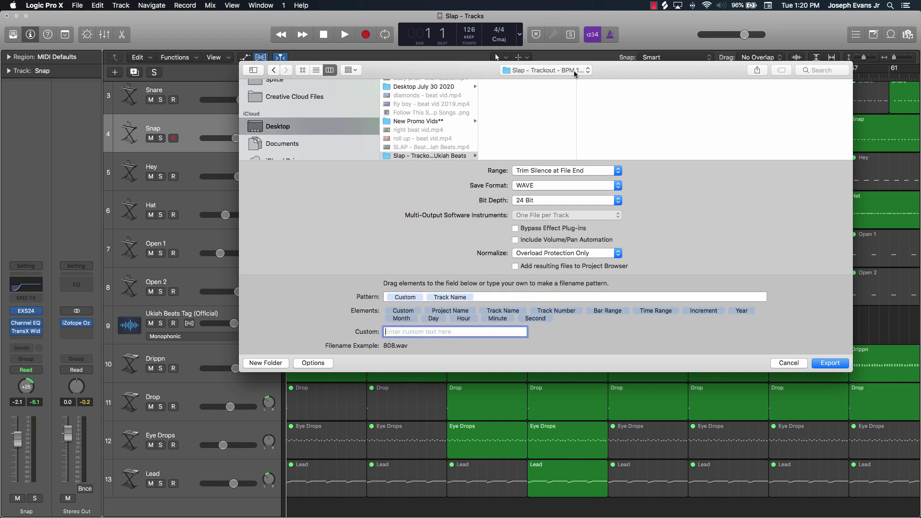
type("Slap (UkiahBeats.com)")
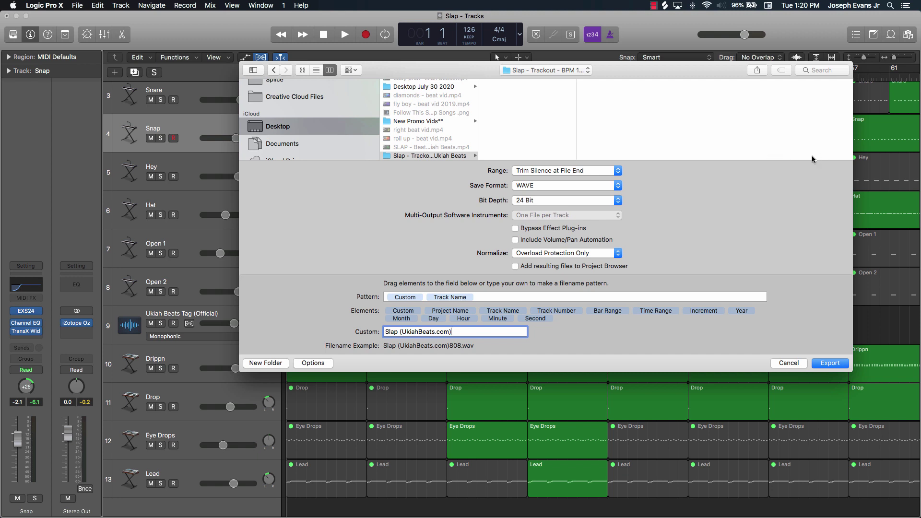
type(" -")
- Put Custom 'Slap (UkiahBeats.com) - ' before Track Name and target the Slap - Trackout folder
scroll(438, 143, "down", 2)
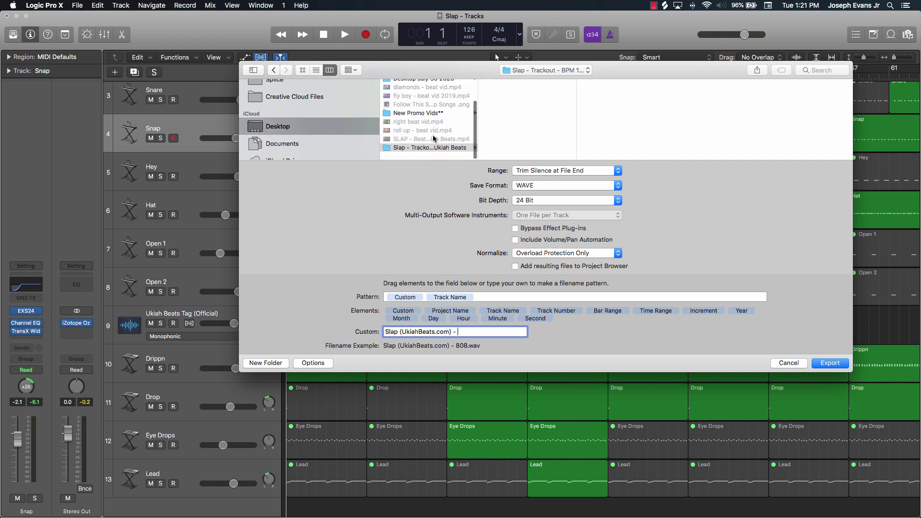
double_click(481, 144)
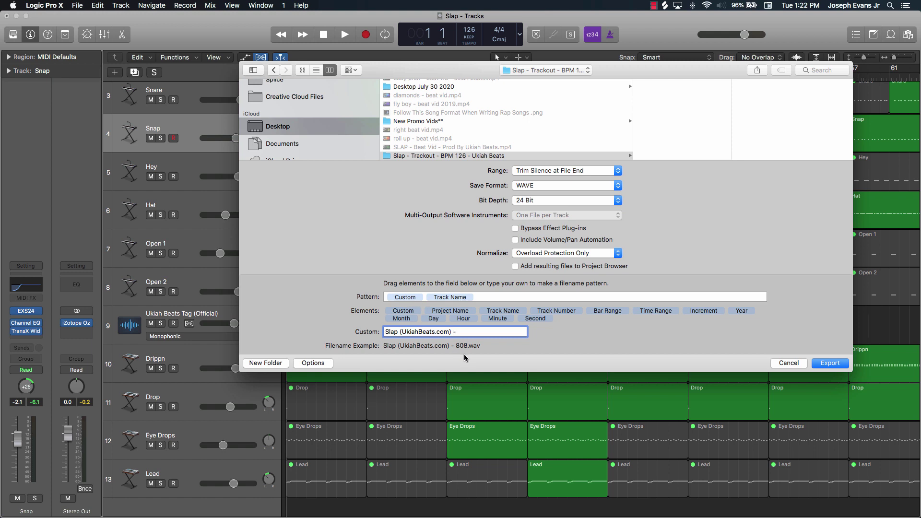
triple_click(461, 329)
key("super+c")
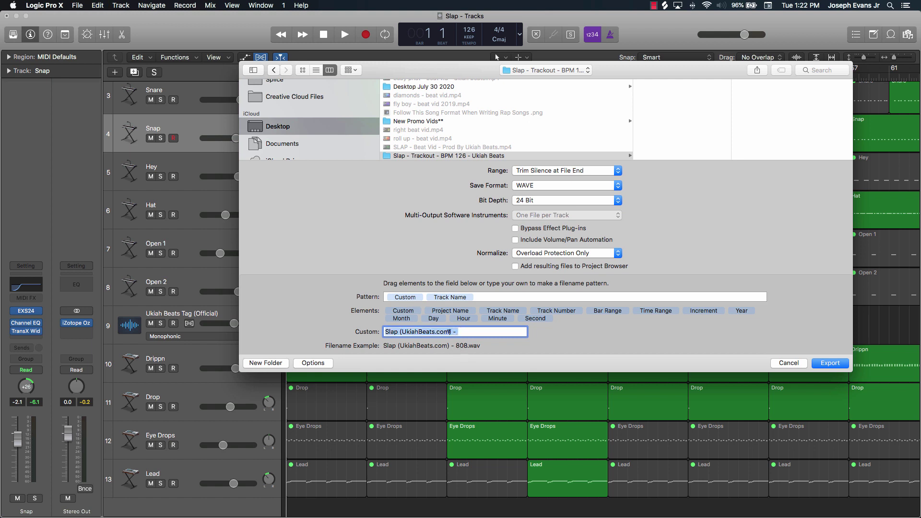
key("BackSpace")
left_click(412, 298)
key("BackSpace")
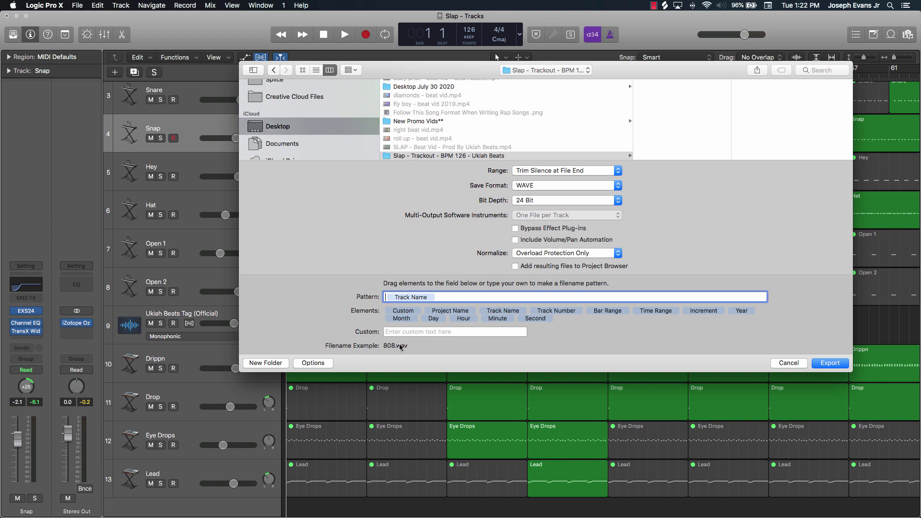
left_click_drag(404, 312, 392, 293)
left_click(405, 328)
key("super+v")
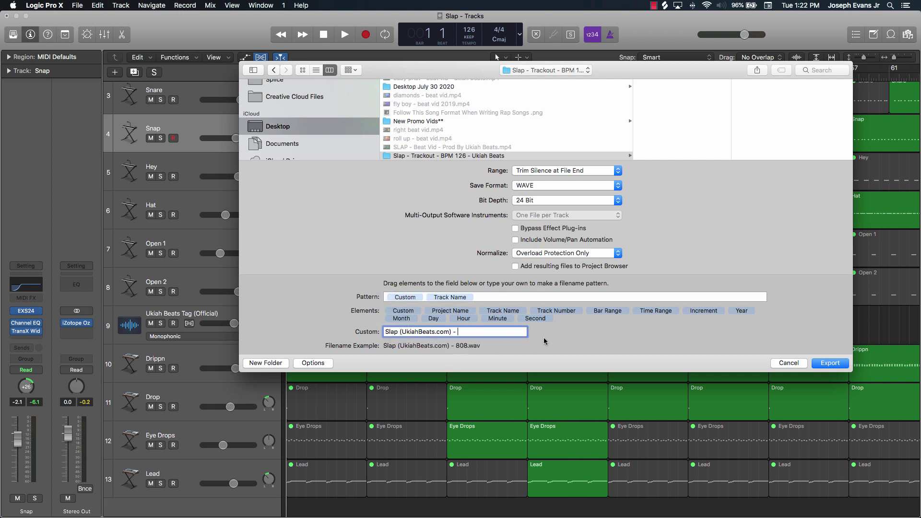
left_click(427, 156)
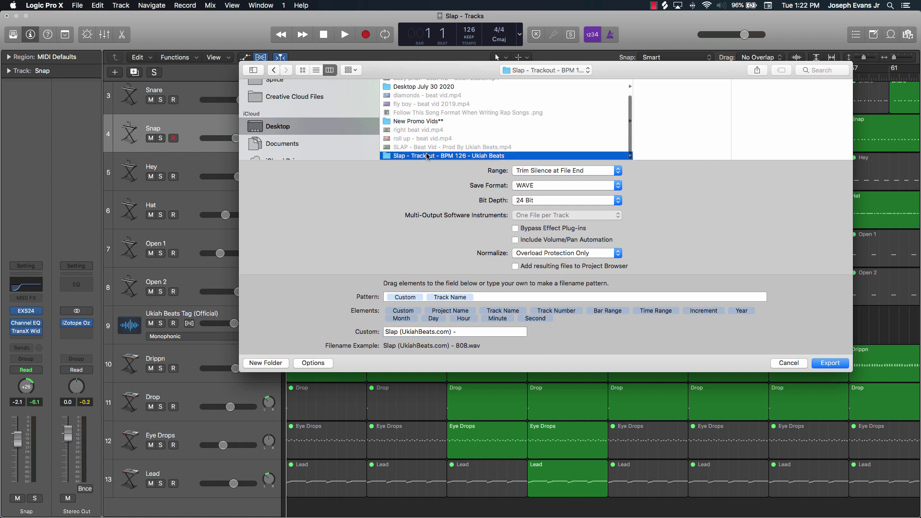
- Export all tracks as stems, then back in the arrangement select and deselect the 808 track
left_click(831, 364)
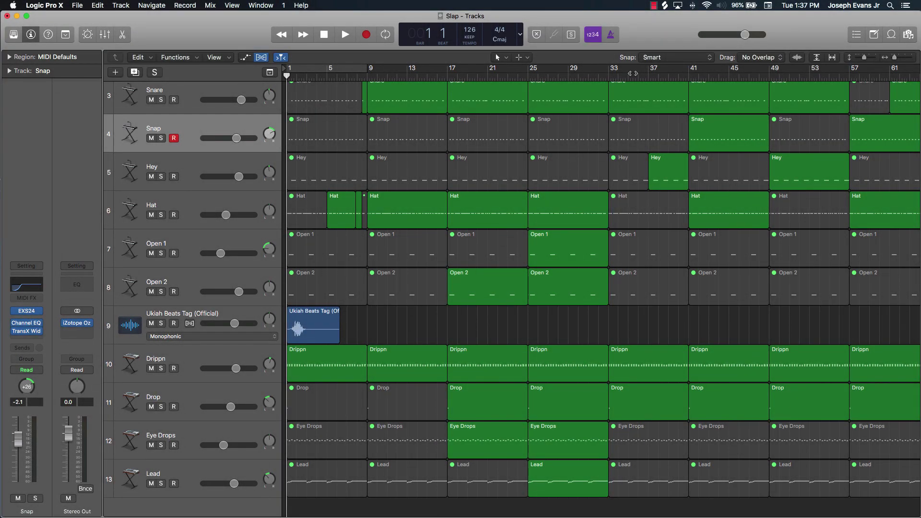
scroll(597, 324, "up", 3)
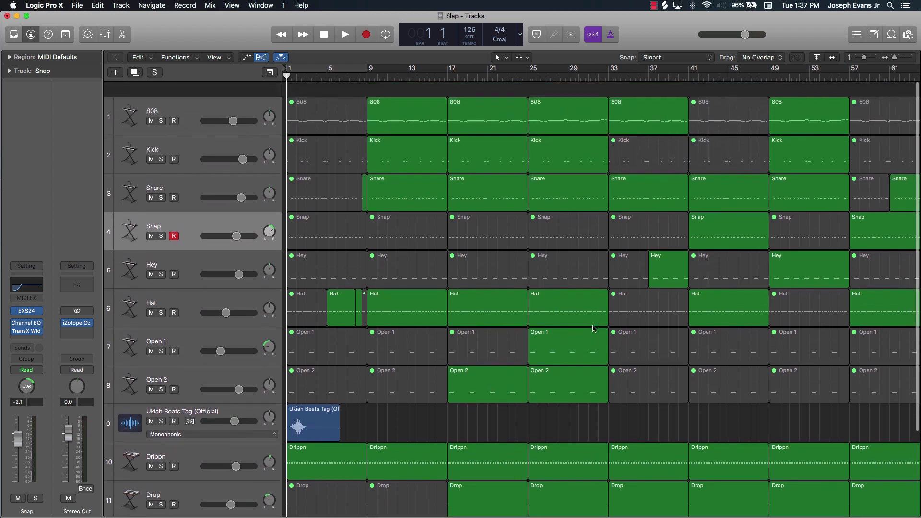
left_click(194, 94)
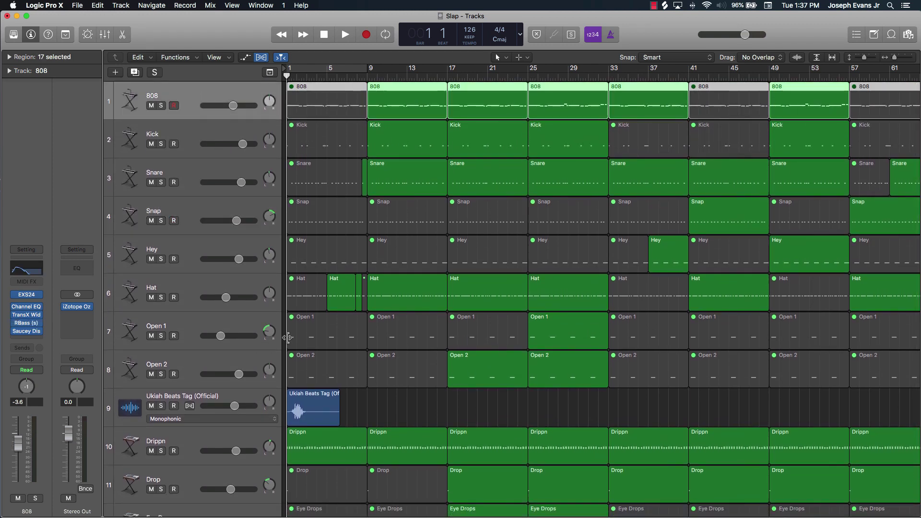
left_click(409, 399)
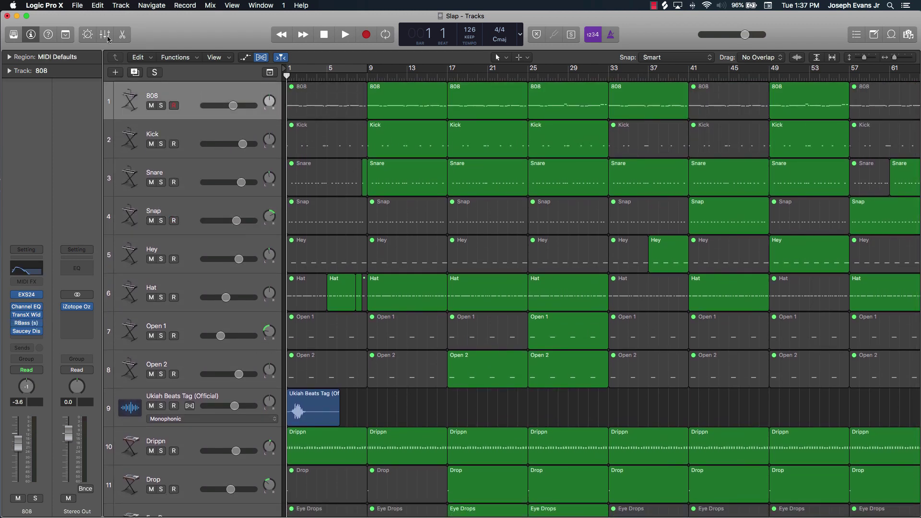
scroll(598, 240, "right", 10)
scroll(607, 240, "left", 10)
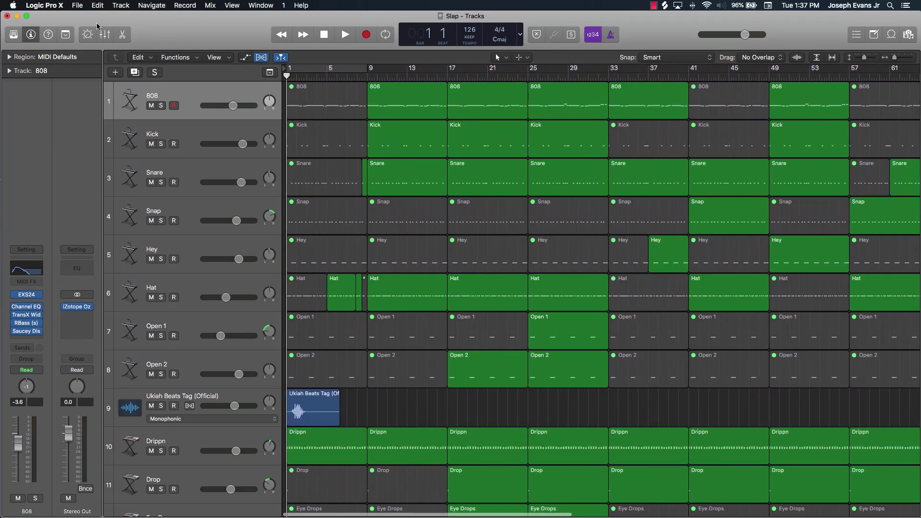
- Open the Slap - Trackout folder from the desktop in an enlarged Finder window with a wider name column
left_click(17, 17)
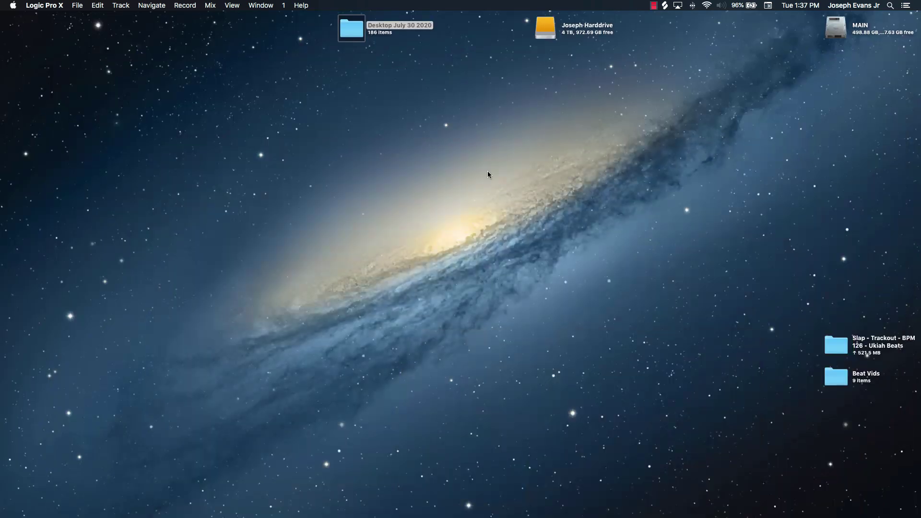
double_click(844, 354)
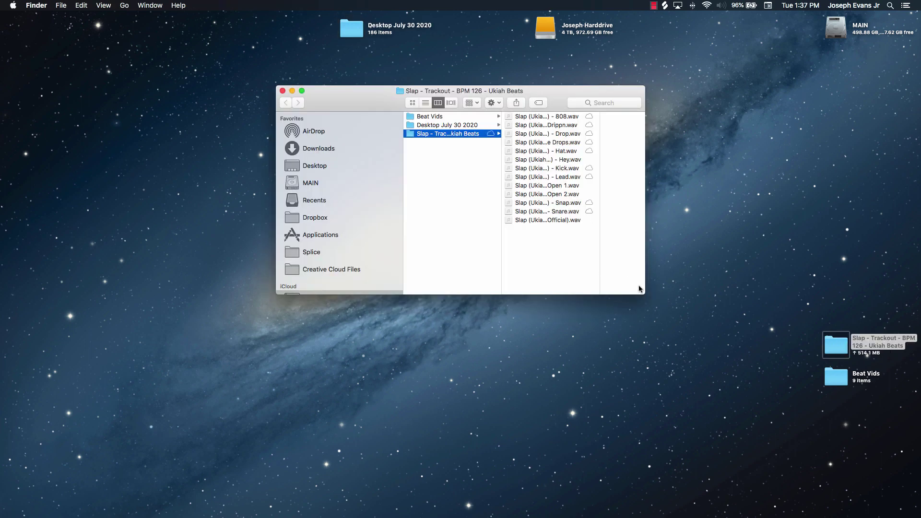
left_click_drag(642, 289, 907, 366)
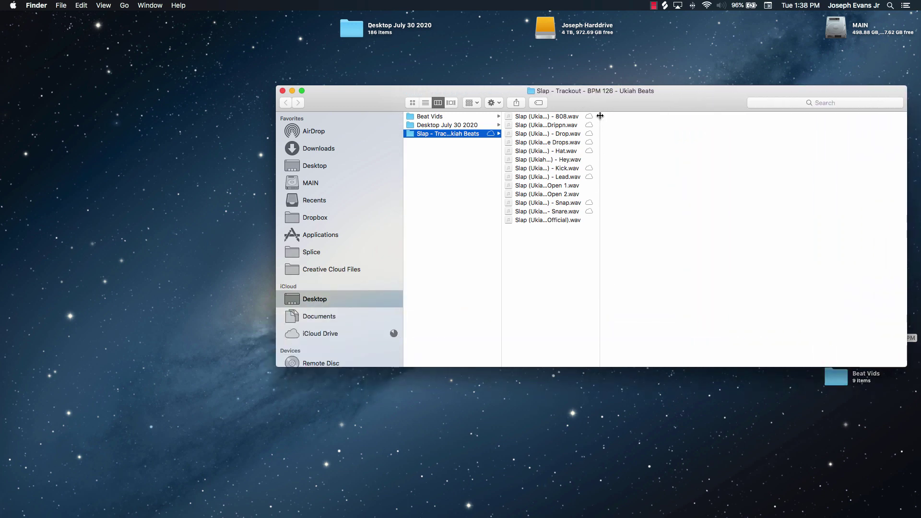
left_click_drag(598, 119, 784, 117)
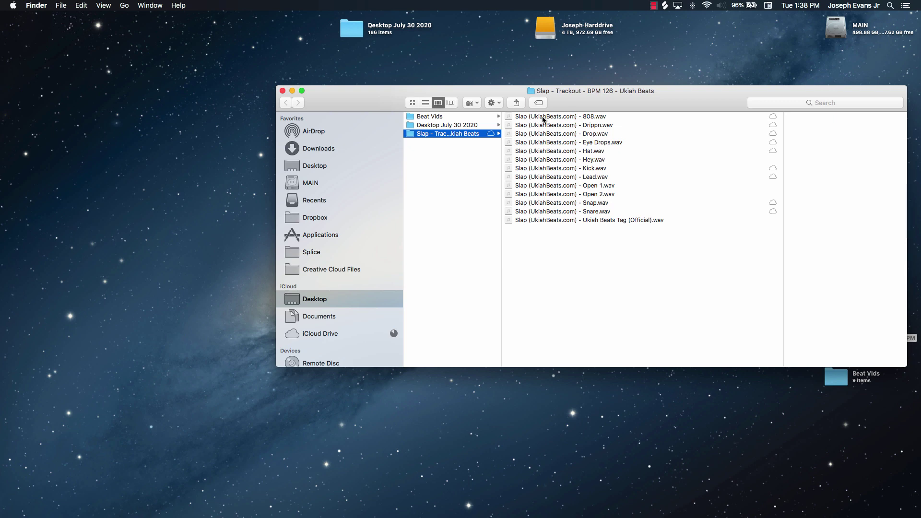
- Inspect the exported stems: 808, Drippn, Drop, Eye Drops, Hey, Lead, Open 2 and Ukiah Beats Tag
left_click(589, 116)
left_click(596, 125)
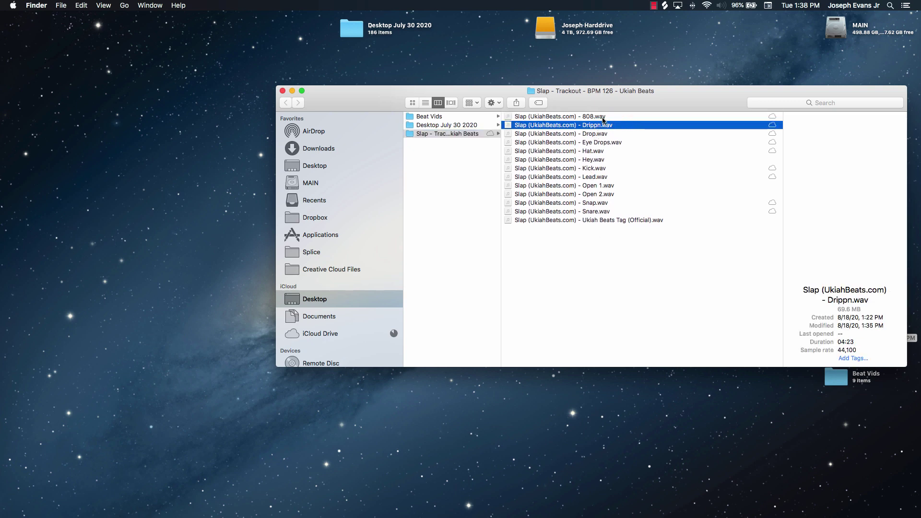
left_click(597, 134)
left_click(602, 143)
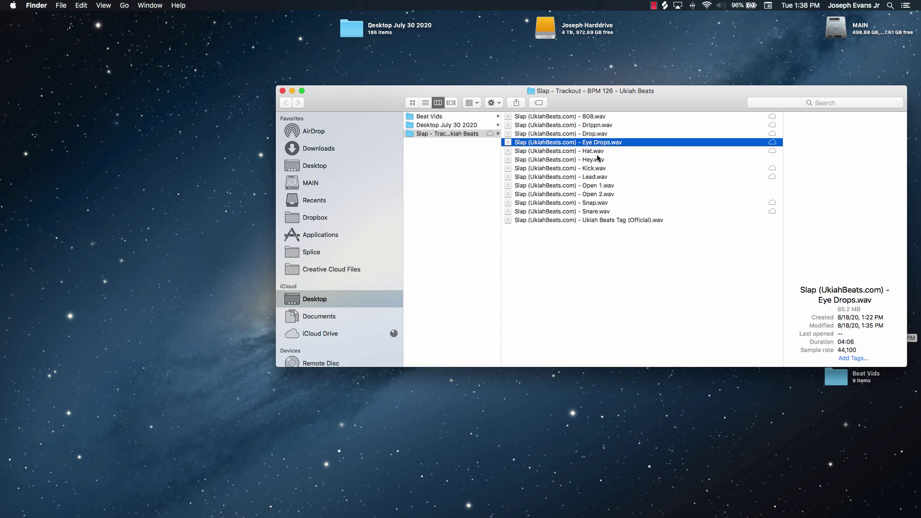
left_click(598, 160)
left_click(595, 177)
left_click(587, 194)
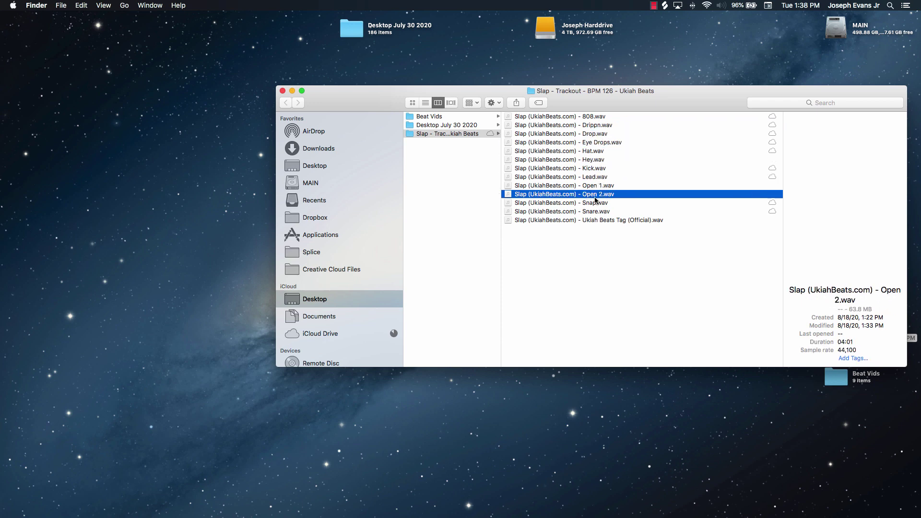
left_click(597, 220)
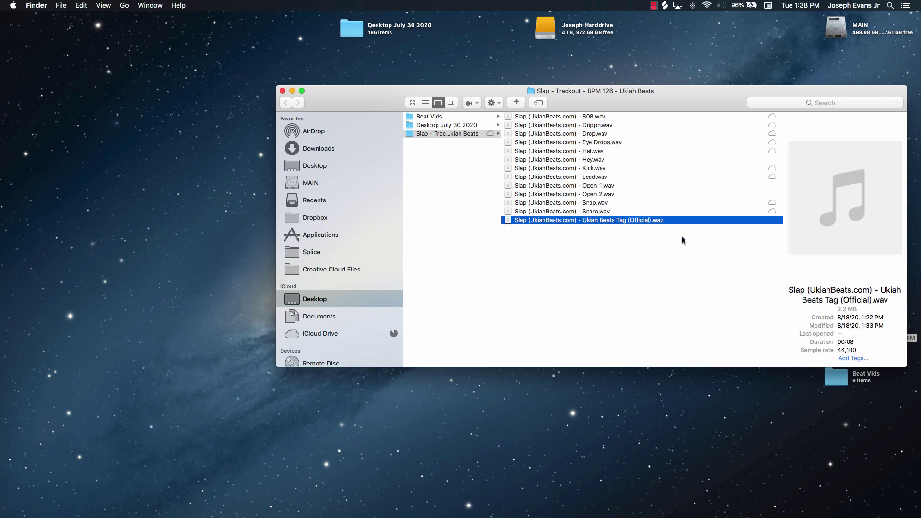